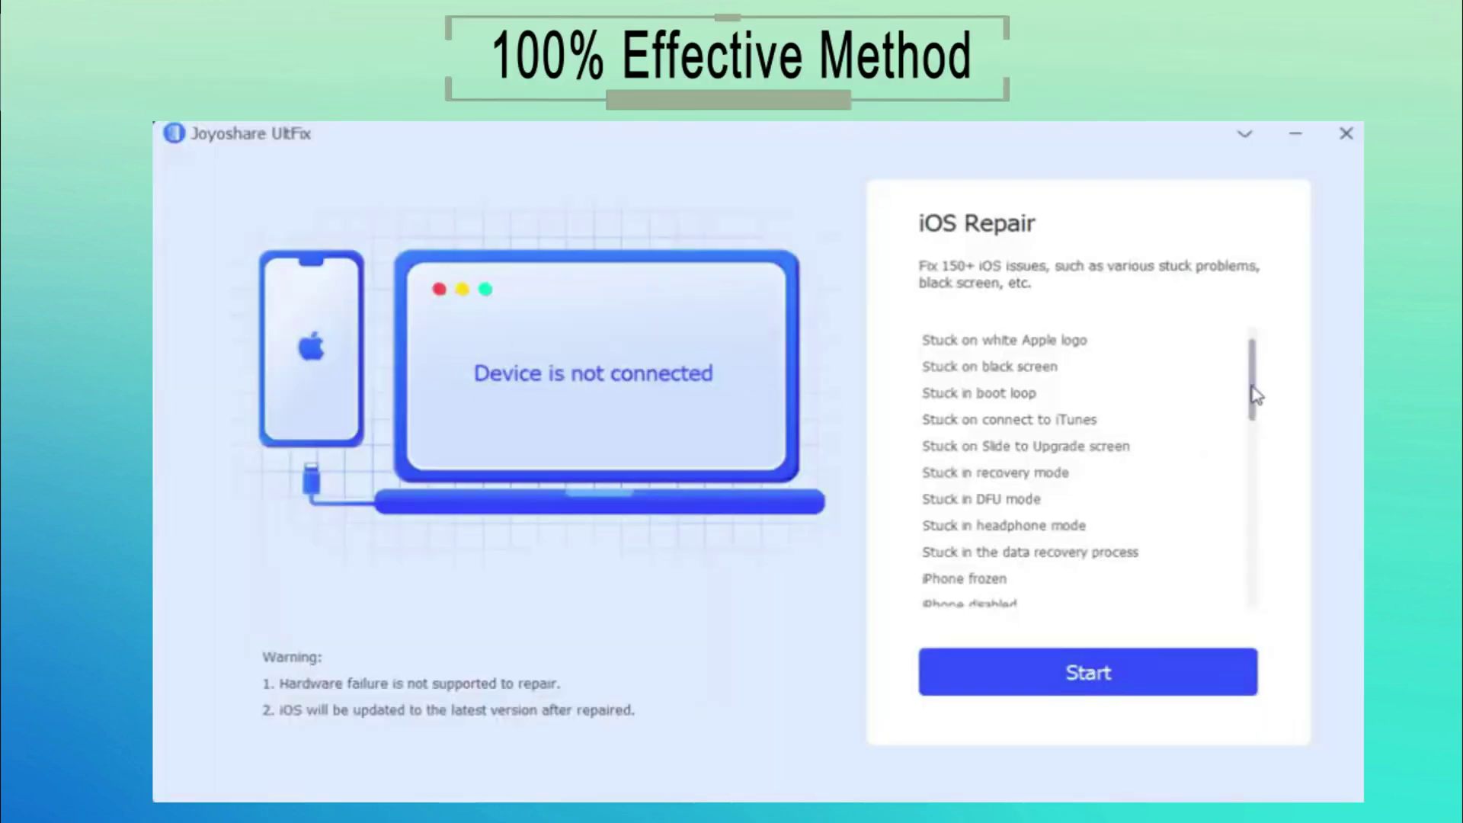
drag(1254, 393, 1227, 605)
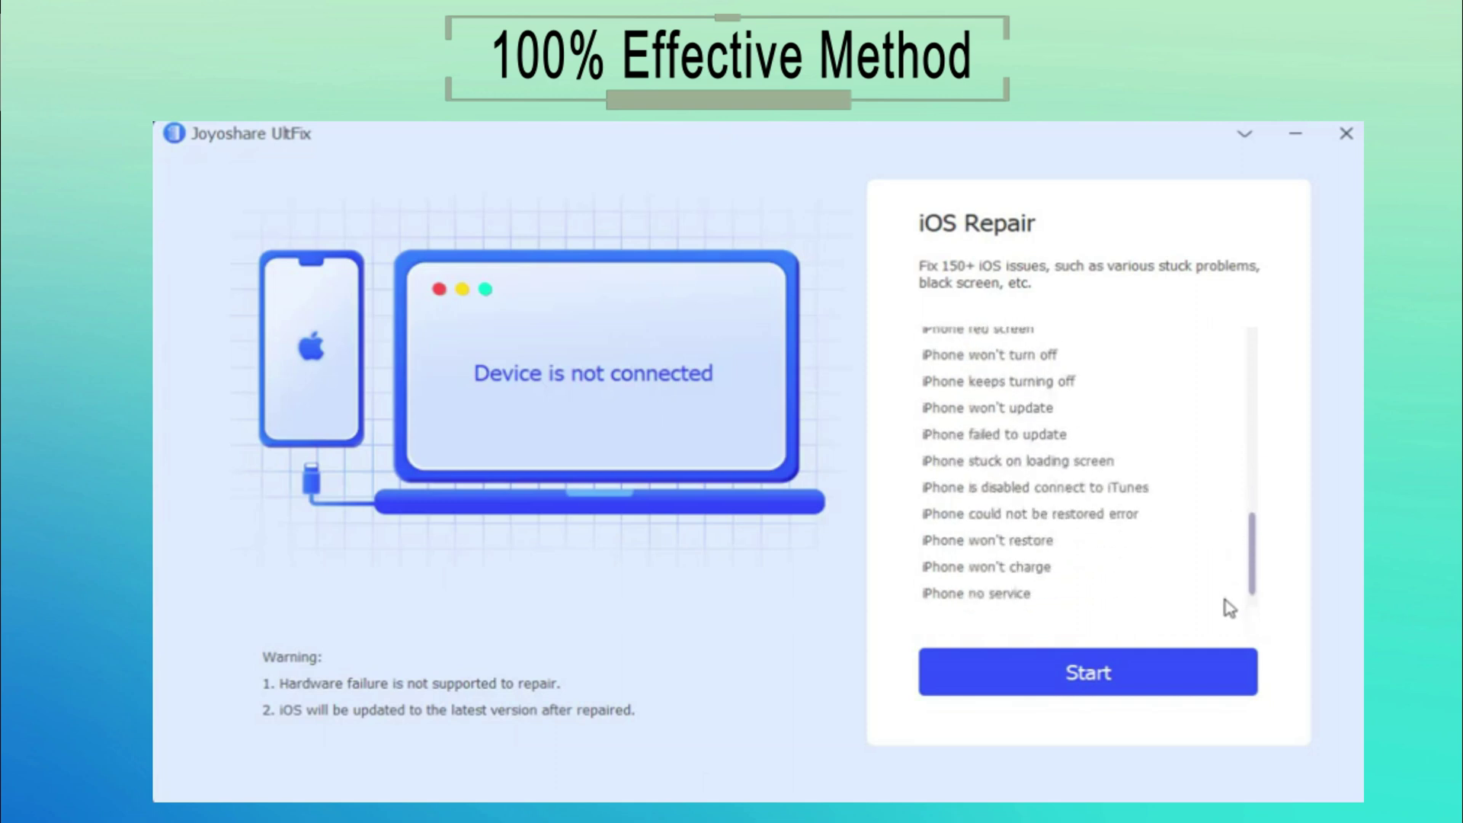
Start the iOS system repair to reach the Standard or Advanced Mode choice
click(1114, 673)
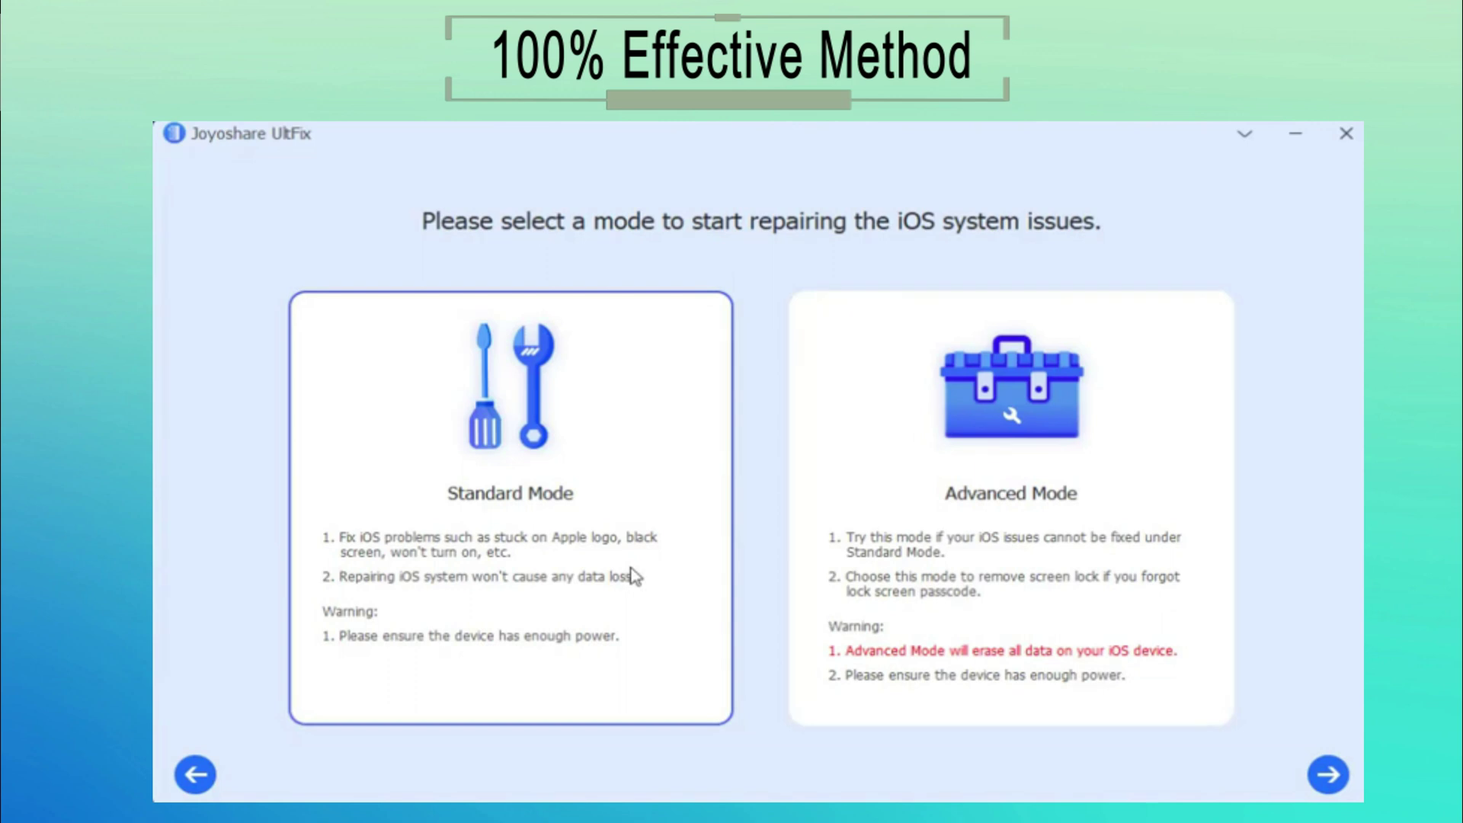
Continue with Standard Mode to the iPhone 8 firmware 15.4.1 download page
click(1329, 773)
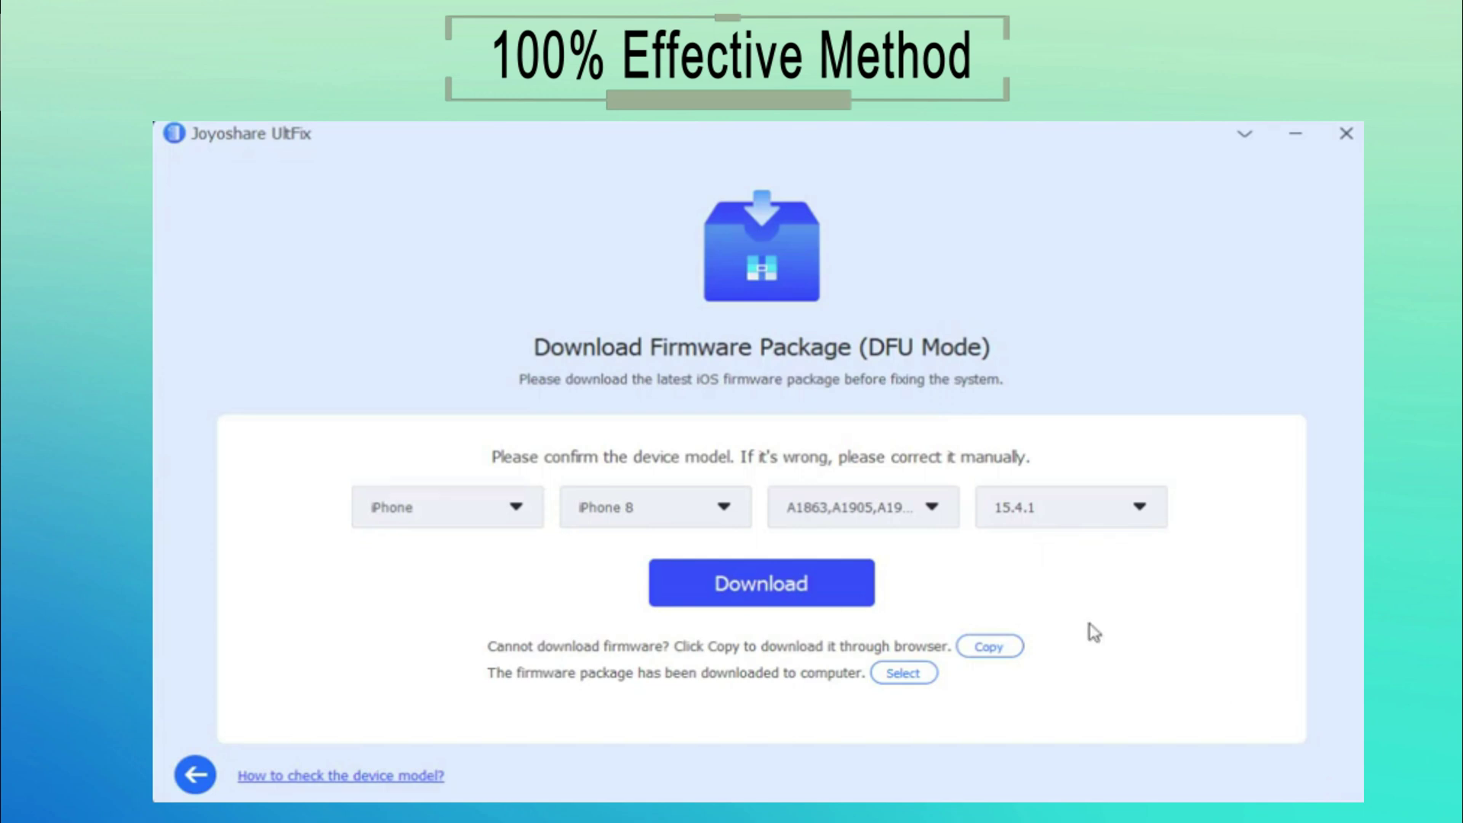
Download the iPhone 8 firmware 15.4.1 package
click(812, 588)
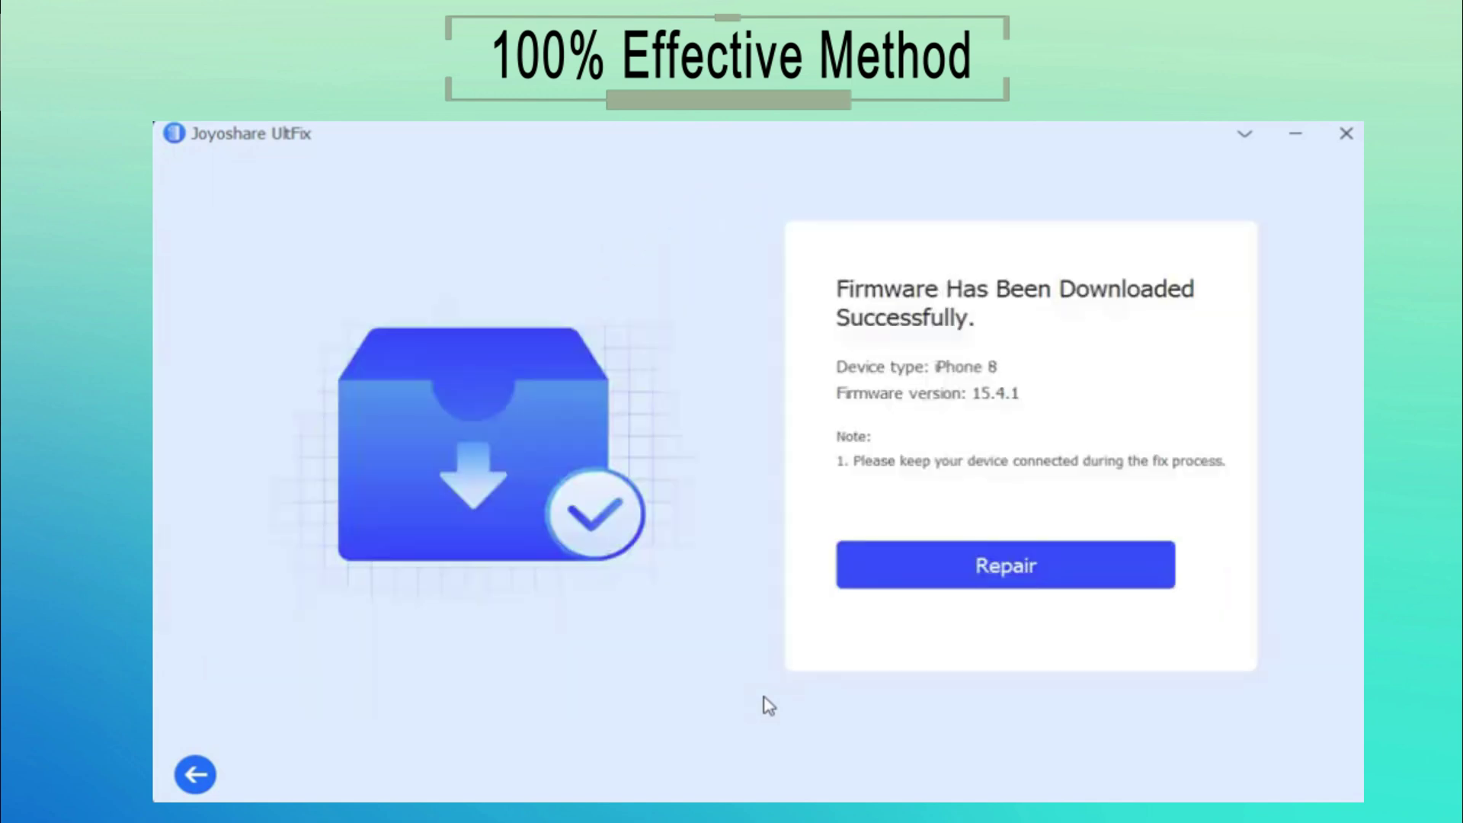
Start the repair so the iPhone 8 firmware begins unzipping
click(986, 566)
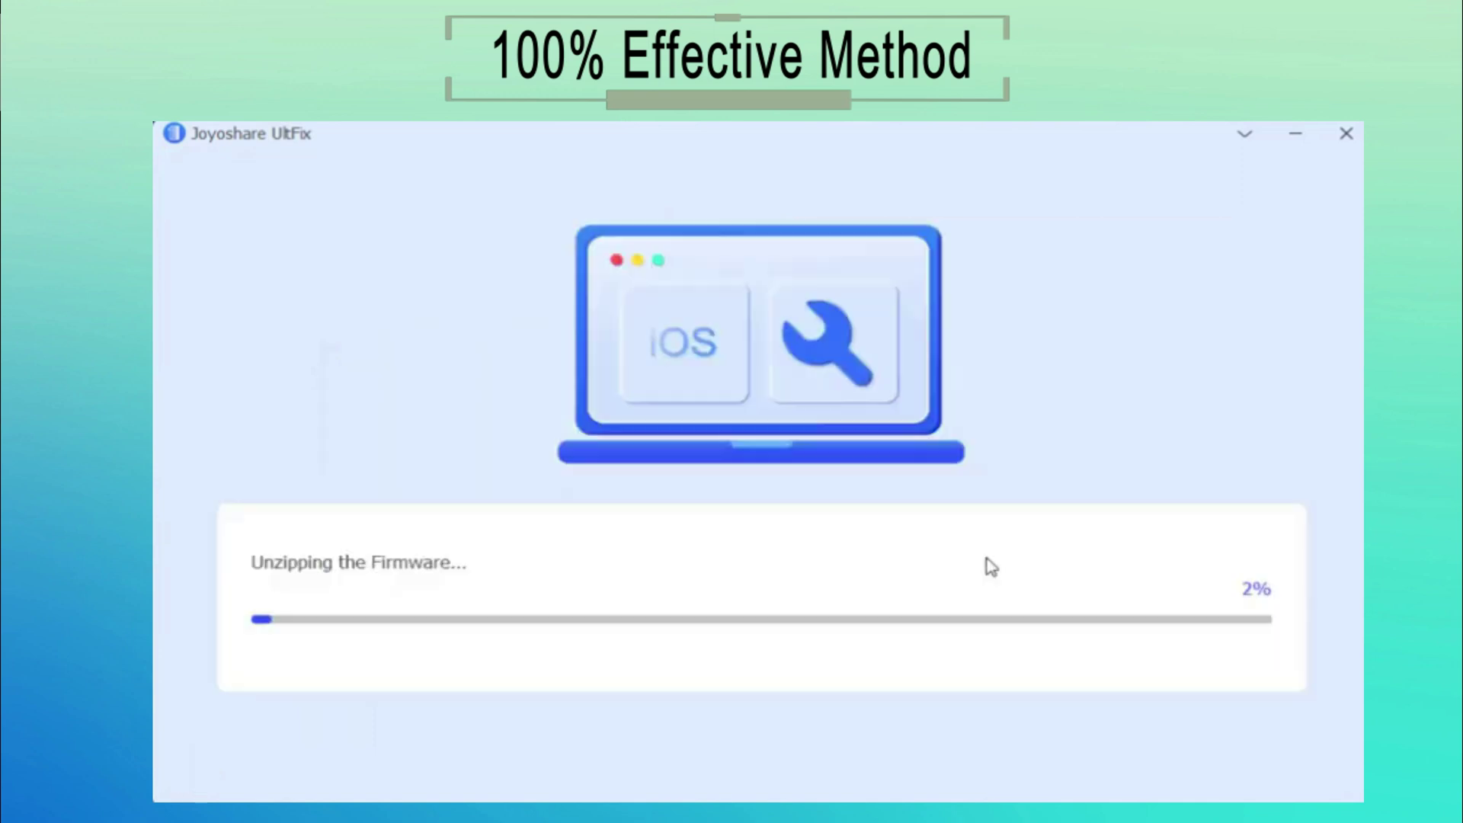